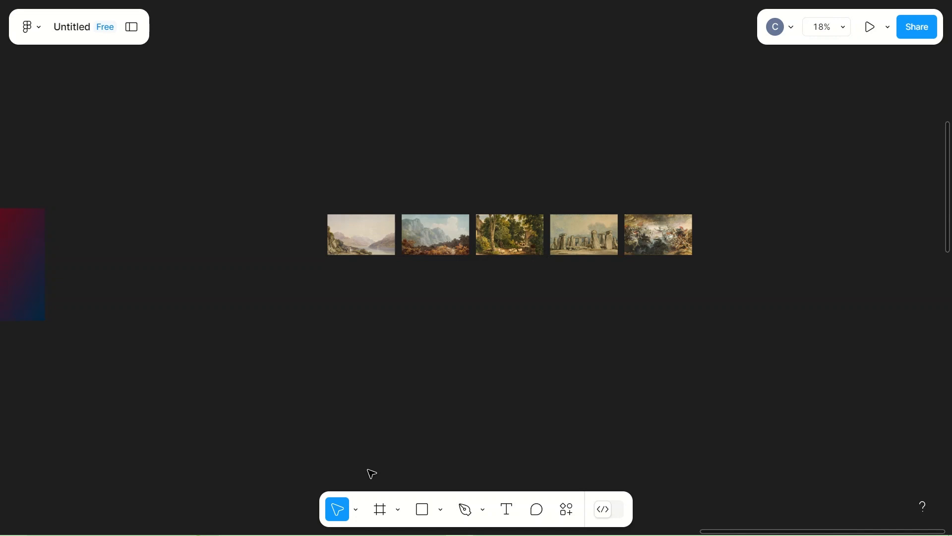
Step: Wrap each of the five landscape painting images in its own separate frame
left_click(347, 234)
right_click(347, 235)
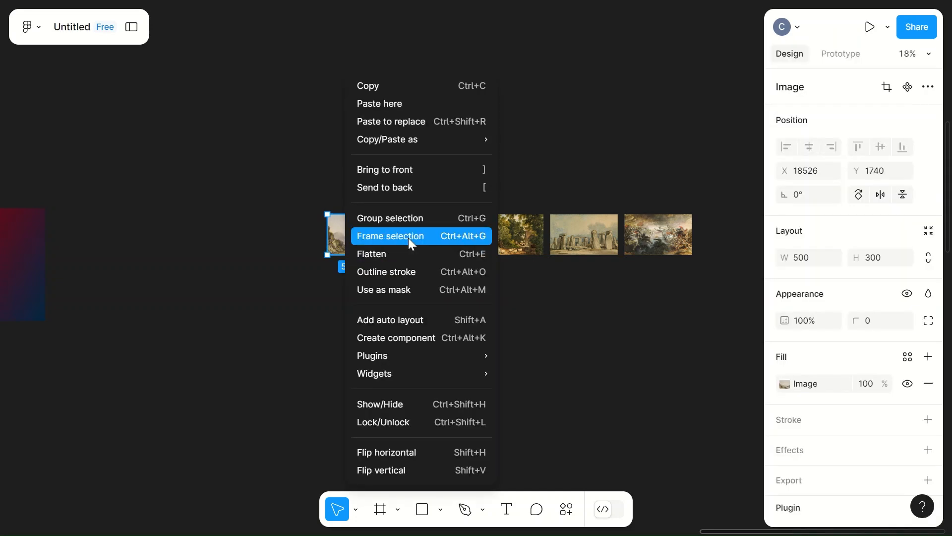
left_click(408, 237)
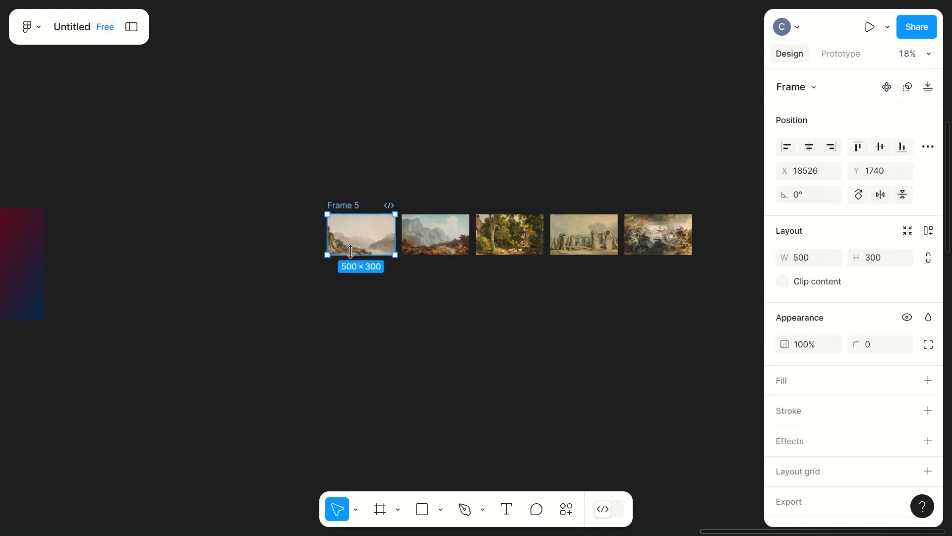
right_click(425, 242)
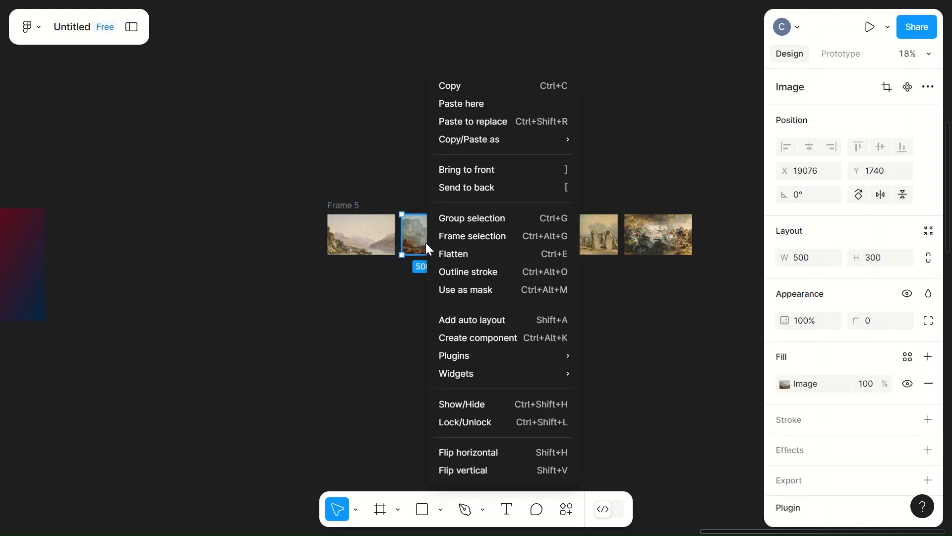
left_click(471, 236)
left_click(516, 157)
scroll(518, 158, "right", 4)
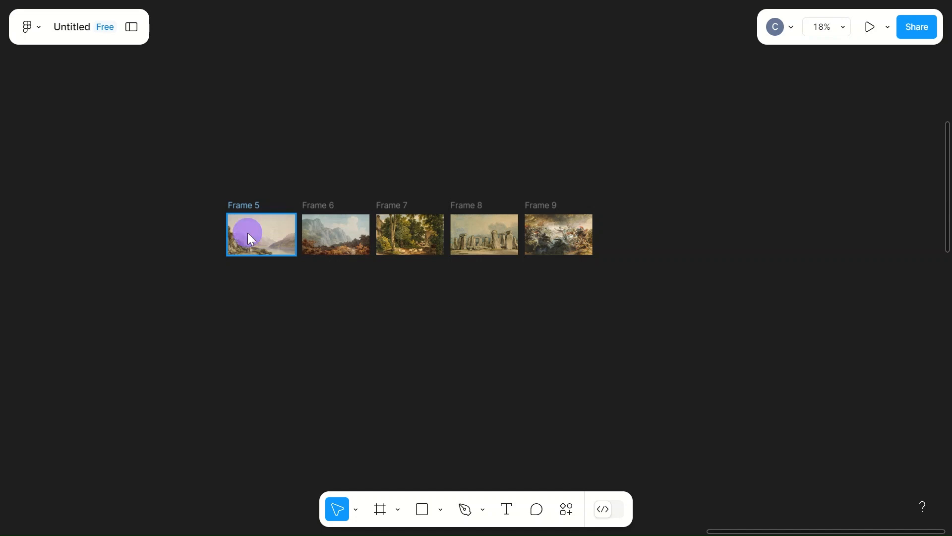
Step: Combine the five image frames into one component set with each frame as a variant
left_click(249, 237)
left_click(320, 232, "shift")
left_click(397, 233, "shift")
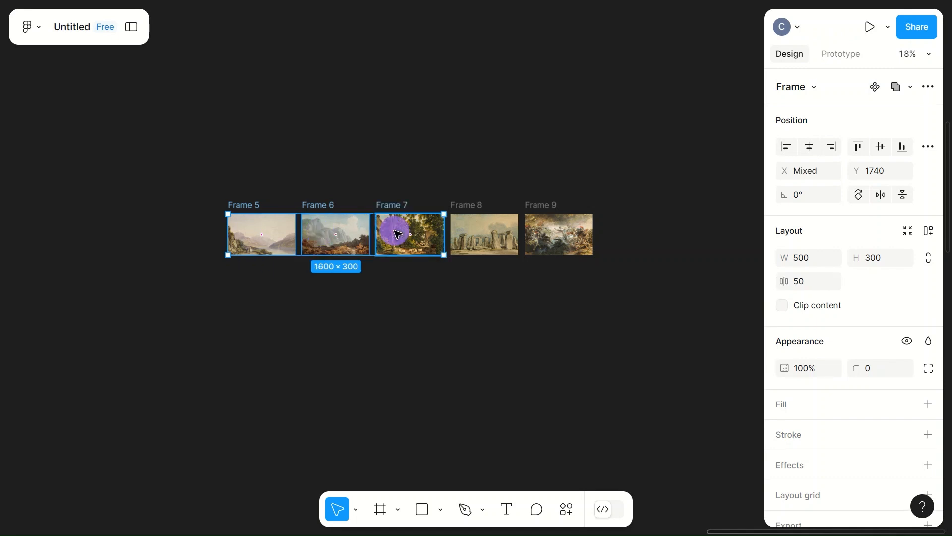
left_click(478, 231, "shift")
left_click(566, 241, "shift")
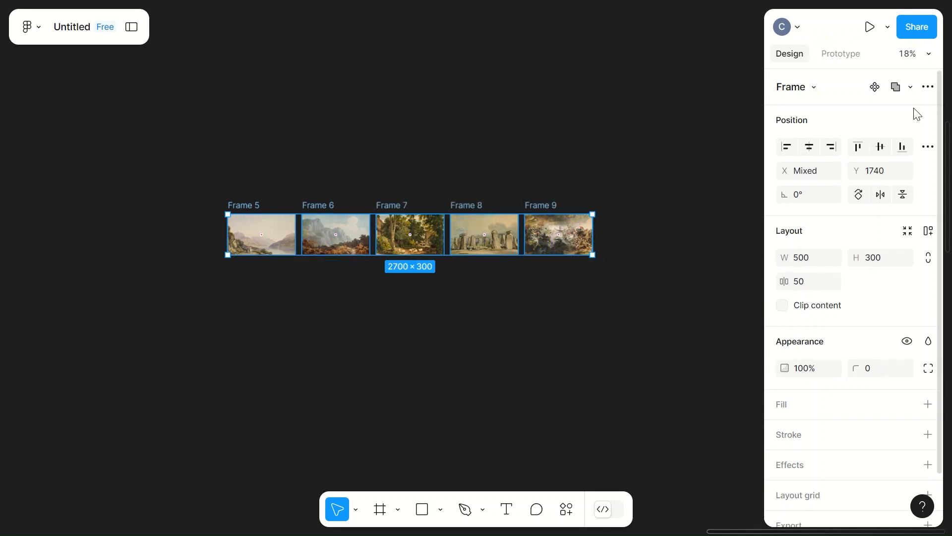
left_click(928, 86)
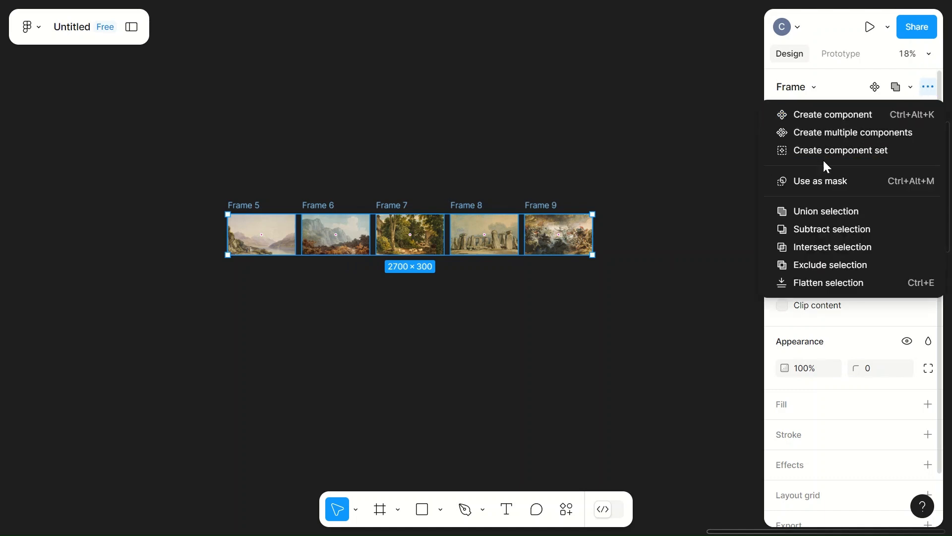
left_click(843, 154)
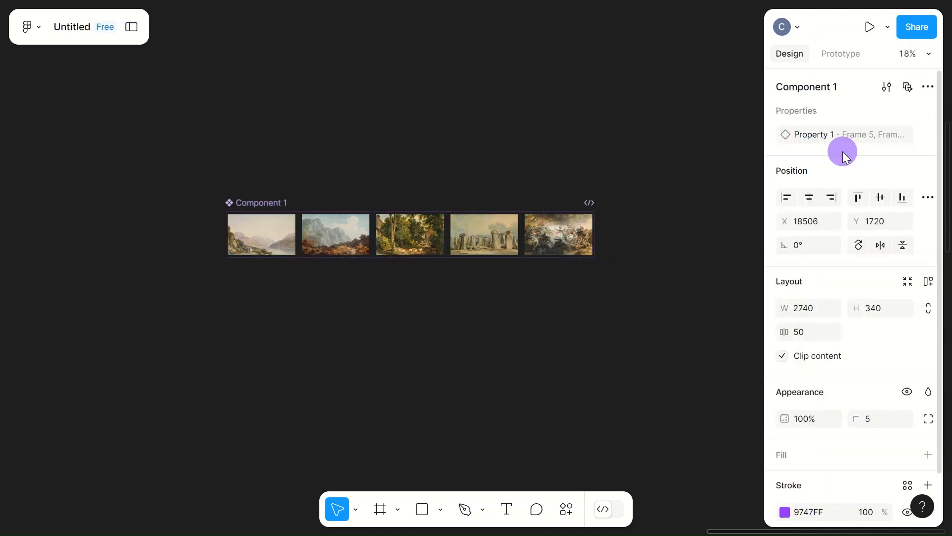
left_click(521, 167)
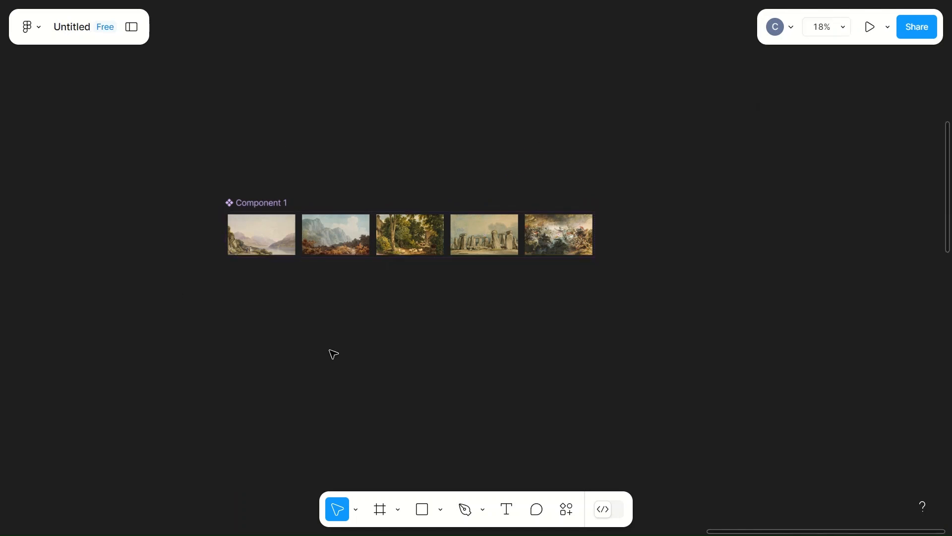
Step: Place a 100 × 100 circle below the component set and fill it with black (000000)
key("o")
left_click(302, 282)
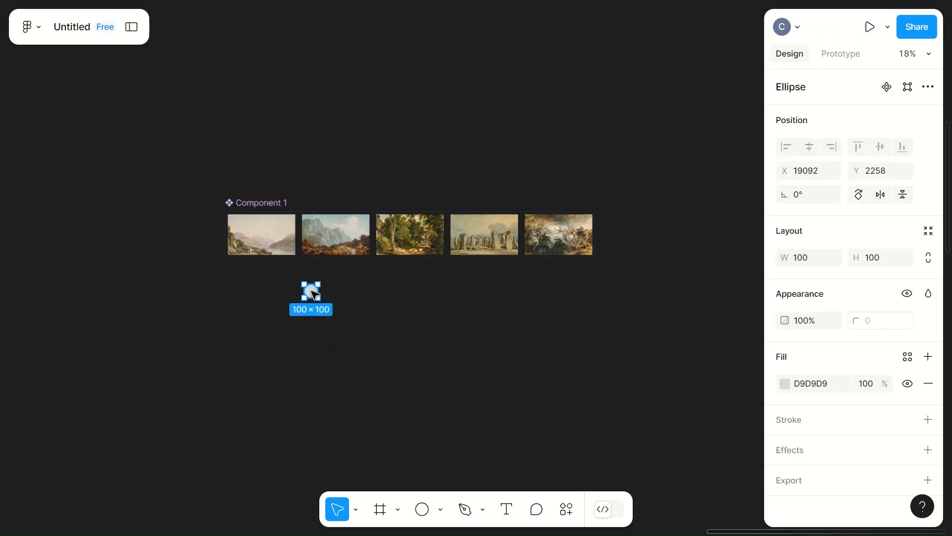
left_click(784, 383)
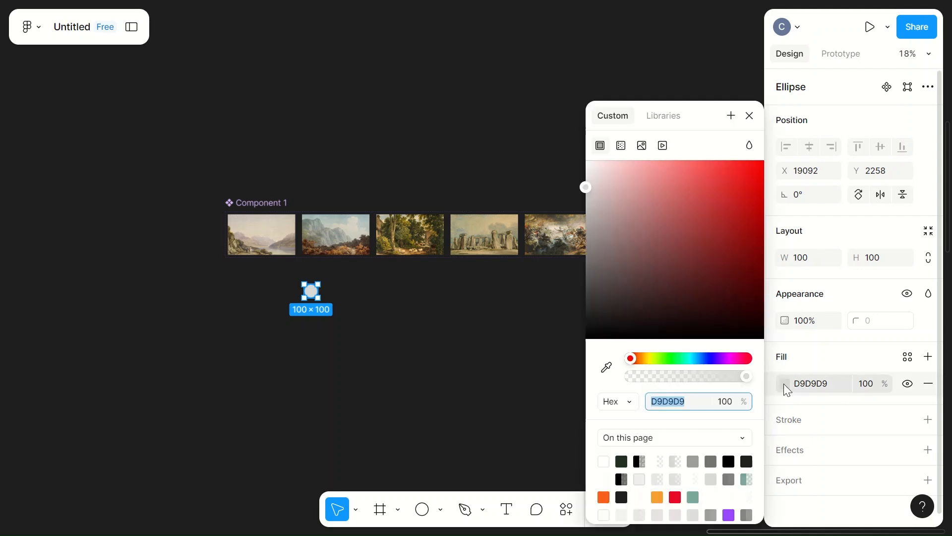
left_click(623, 461)
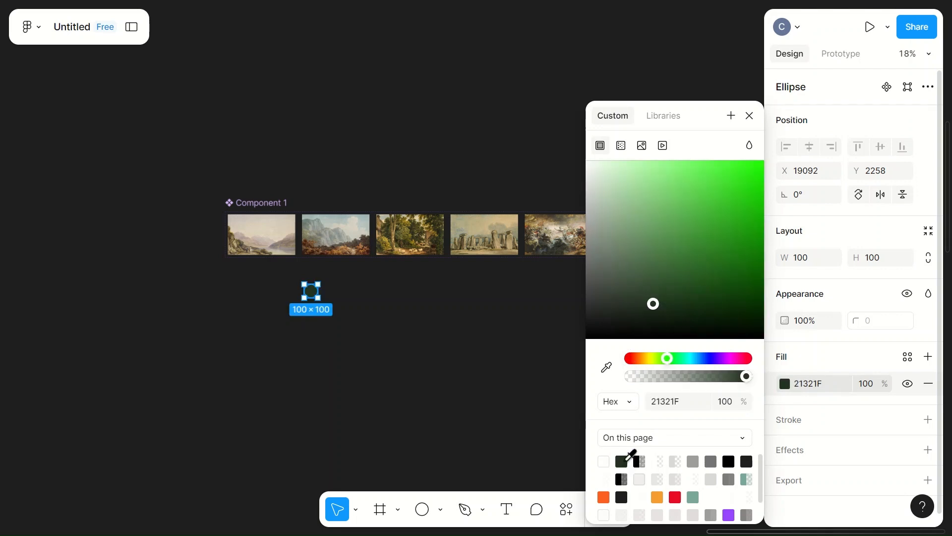
left_click(653, 305)
mouse_move(653, 305)
left_mouse_down()
mouse_move(588, 334)
mouse_move(588, 346)
left_mouse_up()
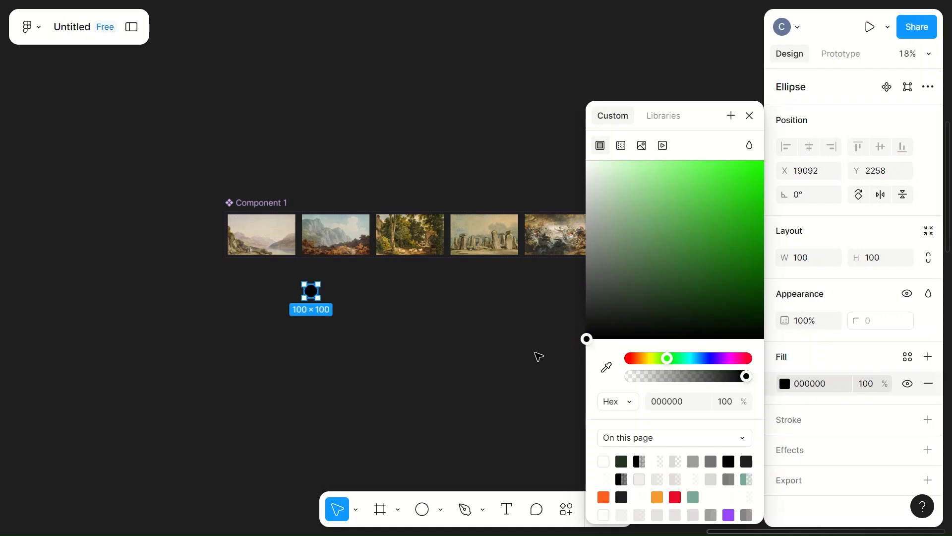
left_click(535, 358)
Step: Resize the black circle to a width of 10 and a height of 10
scroll(312, 294, "up", 5)
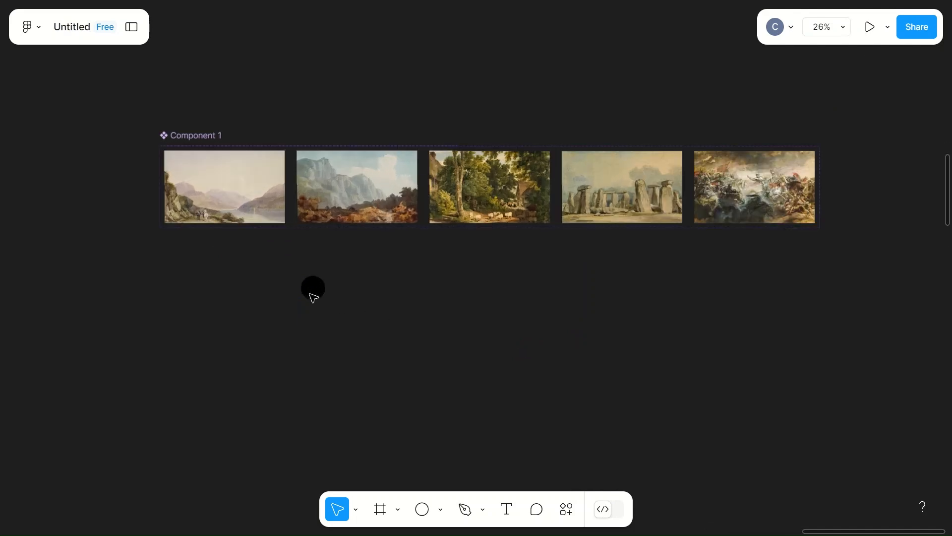
left_click(313, 292)
left_click(805, 259)
type("10")
left_click(886, 264)
type("10")
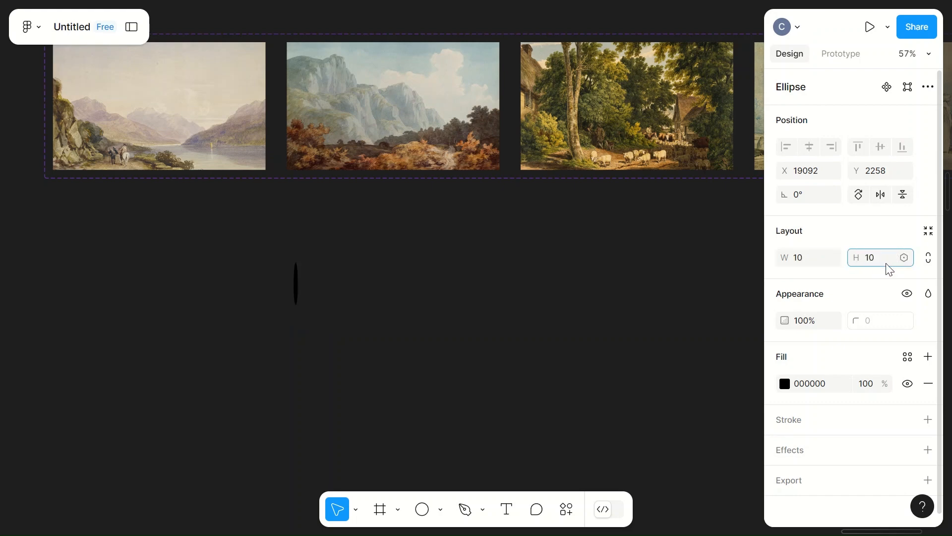
left_click(615, 309)
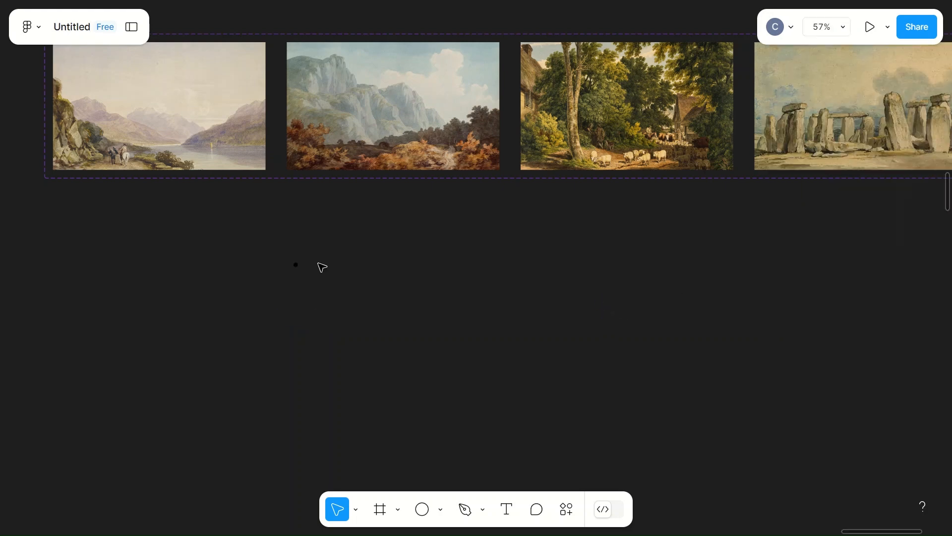
Step: Duplicate the black circle four times to form a horizontal row of five with a spacing of 1
scroll(309, 268, "up", 5)
scroll(309, 267, "up", 2)
scroll(308, 268, "left", 5)
scroll(308, 268, "up", 6)
scroll(309, 268, "right", 8)
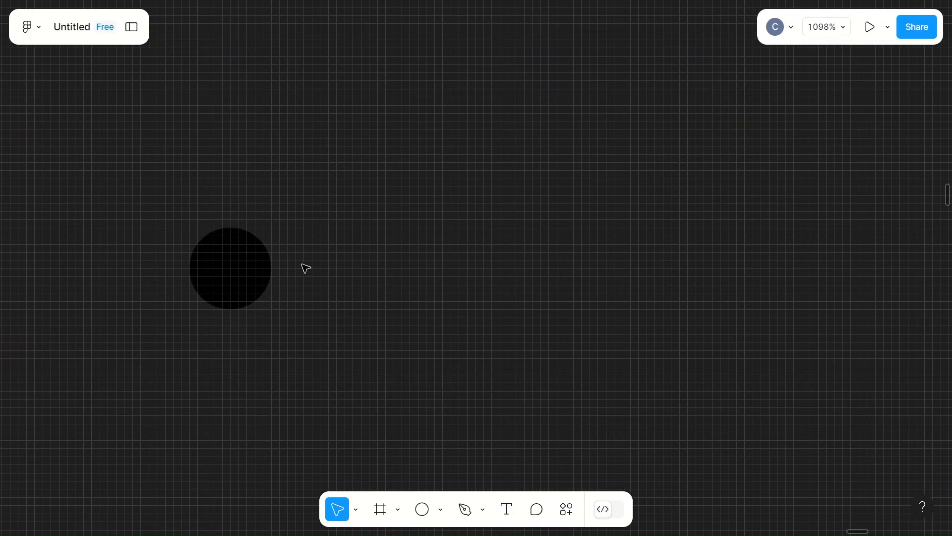
left_click(248, 270)
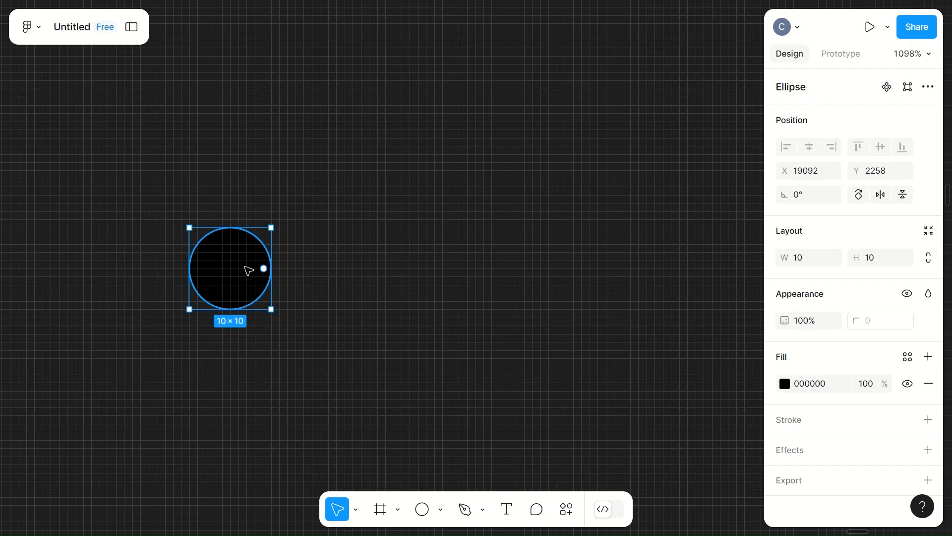
left_click(248, 270)
left_click_drag(248, 271, 335, 271)
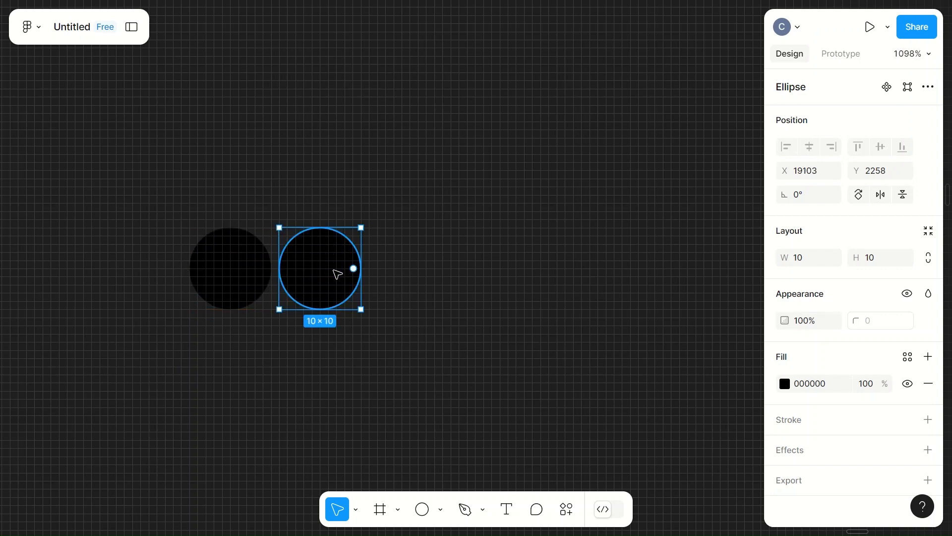
key("ctrl+d")
key("ctrl+d")
key("ctrl+d")
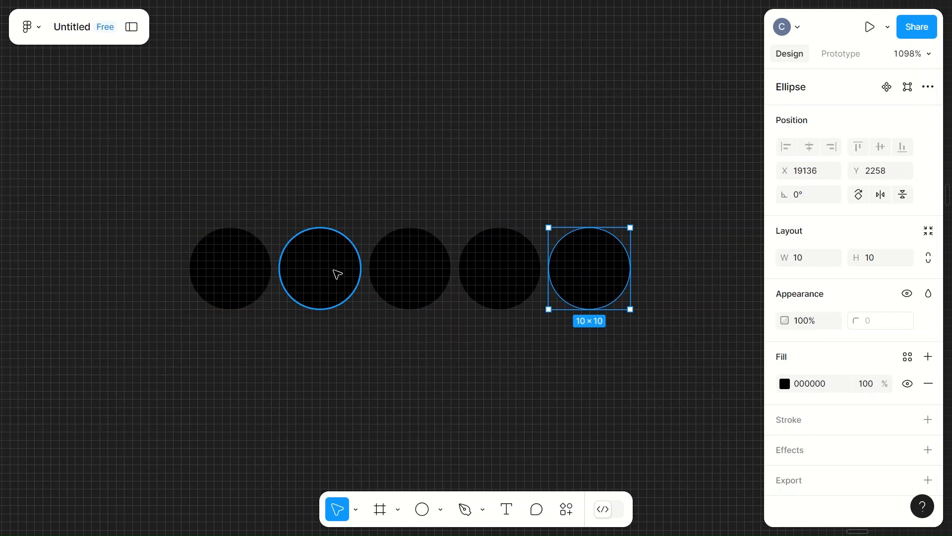
Step: Set the fill opacity of the last four circles in the row to 50%
left_click(326, 254)
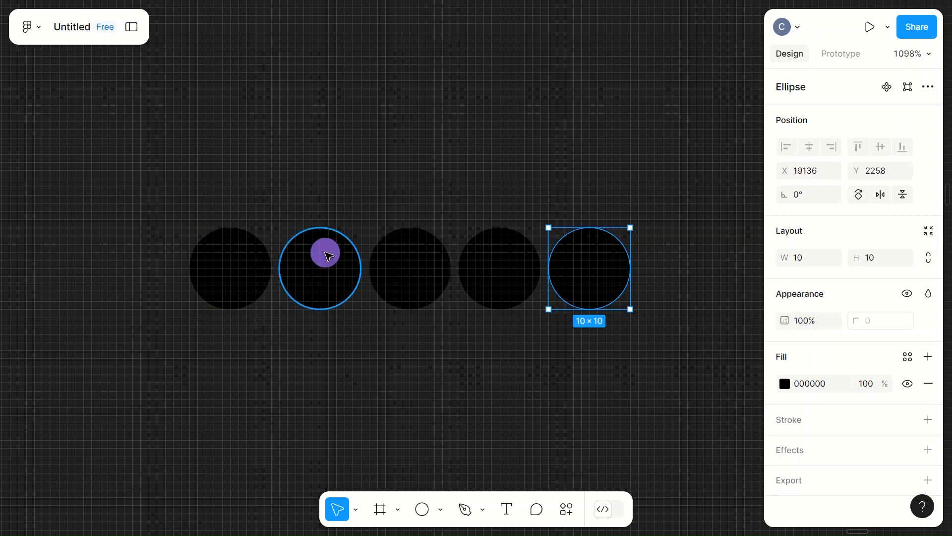
left_click(384, 262, "shift")
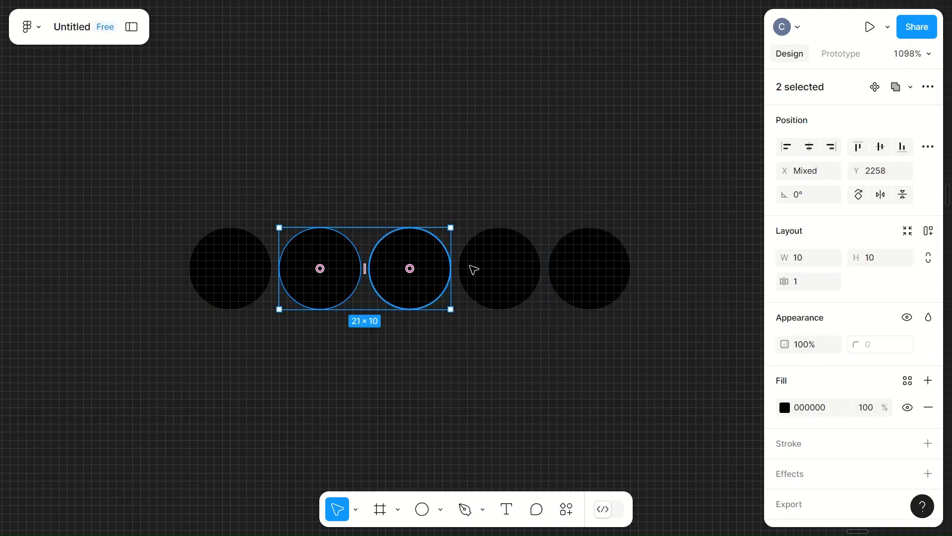
left_click(505, 269, "shift")
left_click(607, 271, "shift")
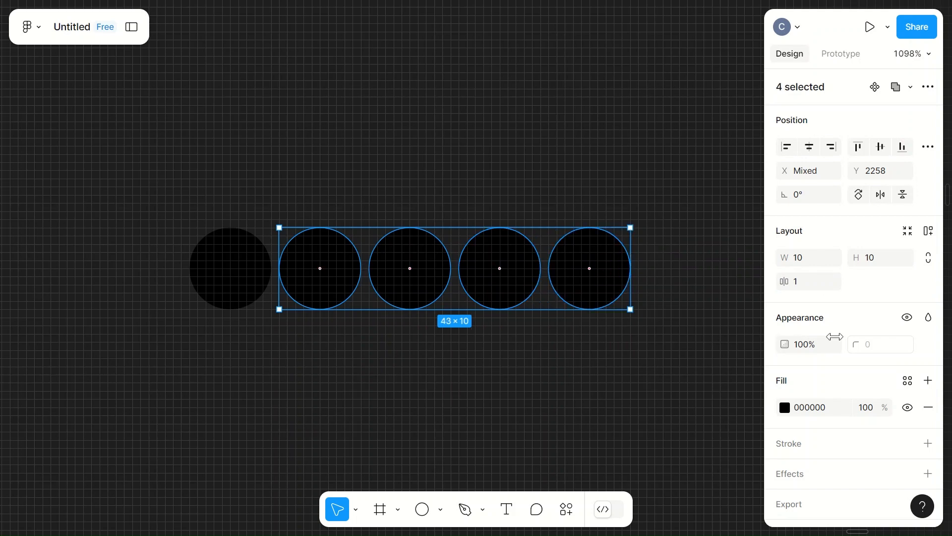
left_click(873, 405)
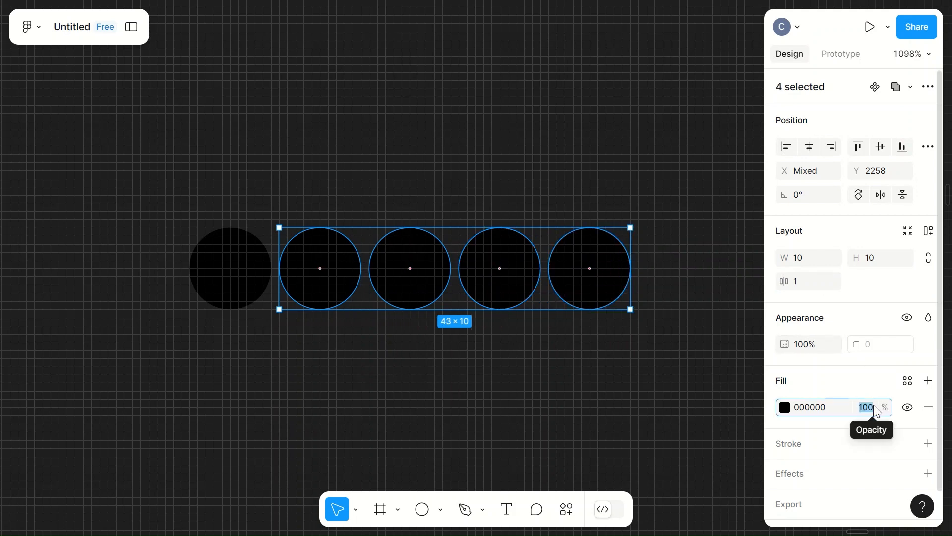
type("50")
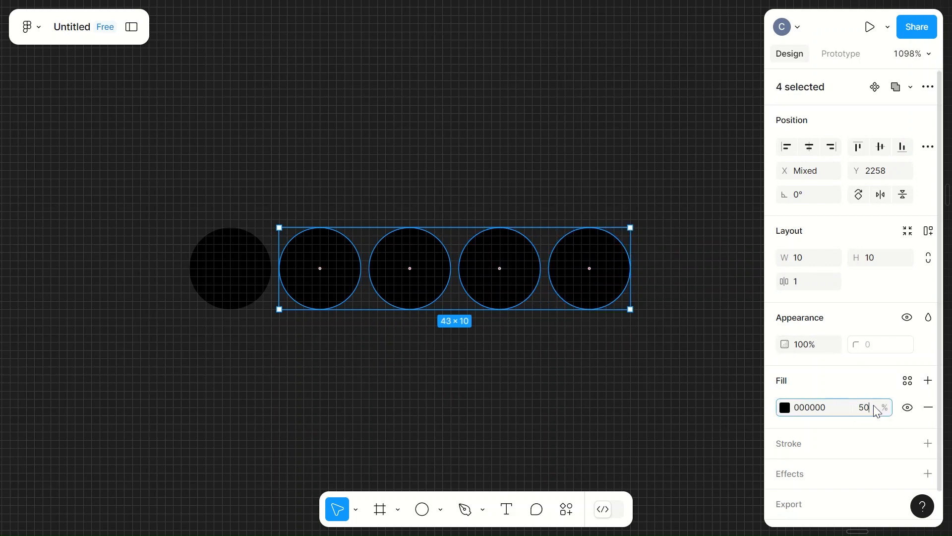
left_click(646, 394)
Step: Group all five circles in the row into a single indicator group
scroll(644, 393, "down", 5)
scroll(644, 393, "right", 3)
scroll(391, 338, "down", 7)
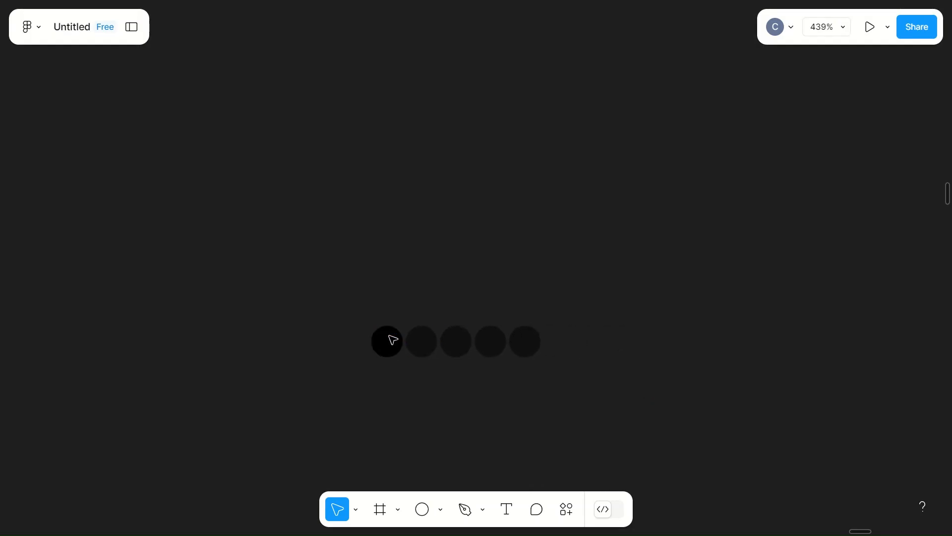
left_click(390, 338)
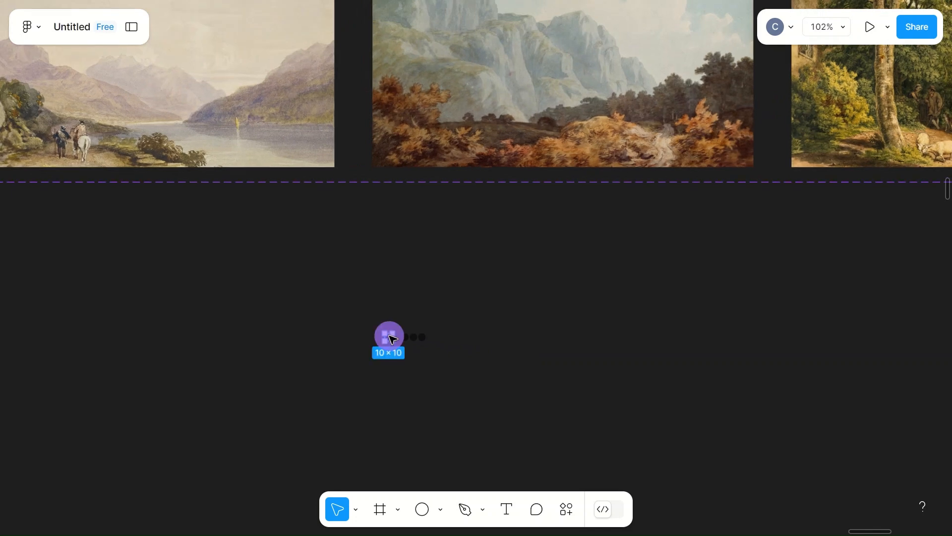
scroll(391, 339, "down", 1)
scroll(392, 340, "up", 8)
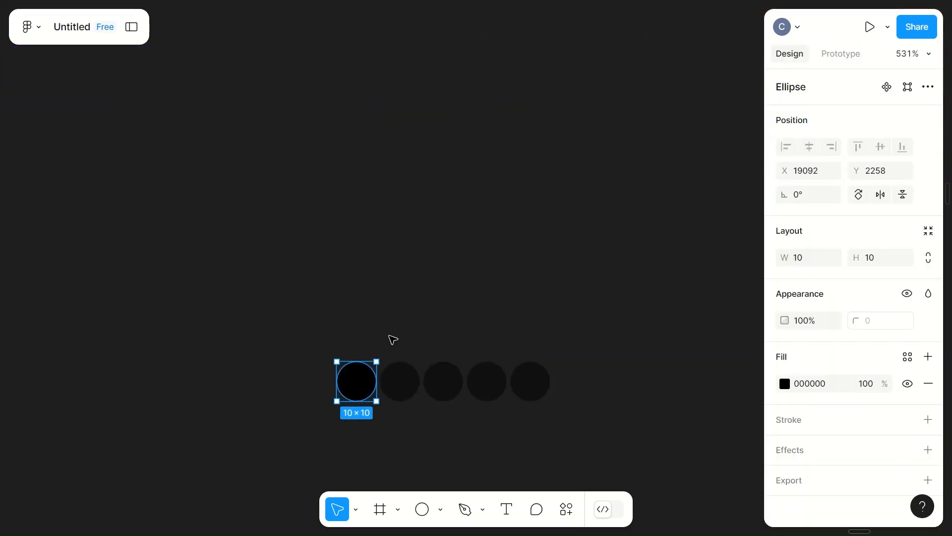
scroll(390, 337, "down", 3)
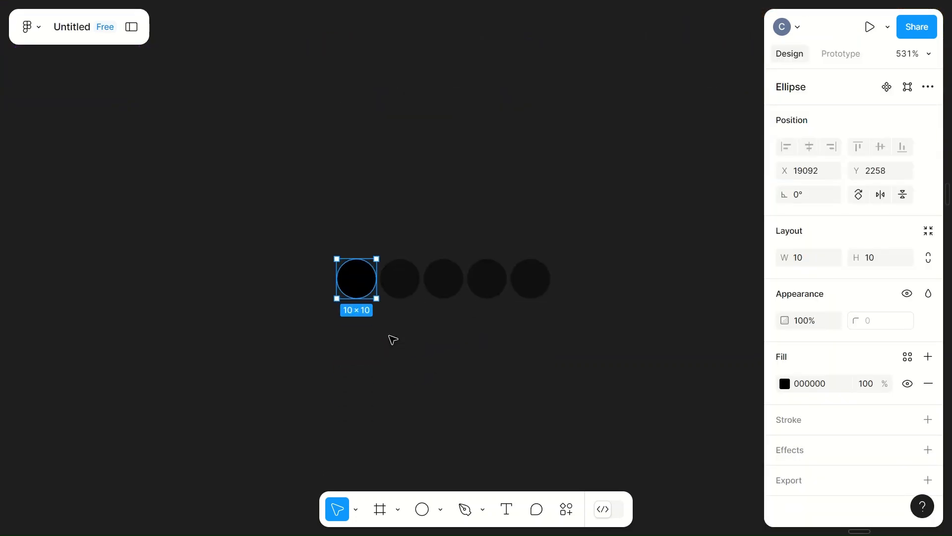
left_click(399, 295, "shift")
left_click(447, 291, "shift")
left_click(492, 289, "shift")
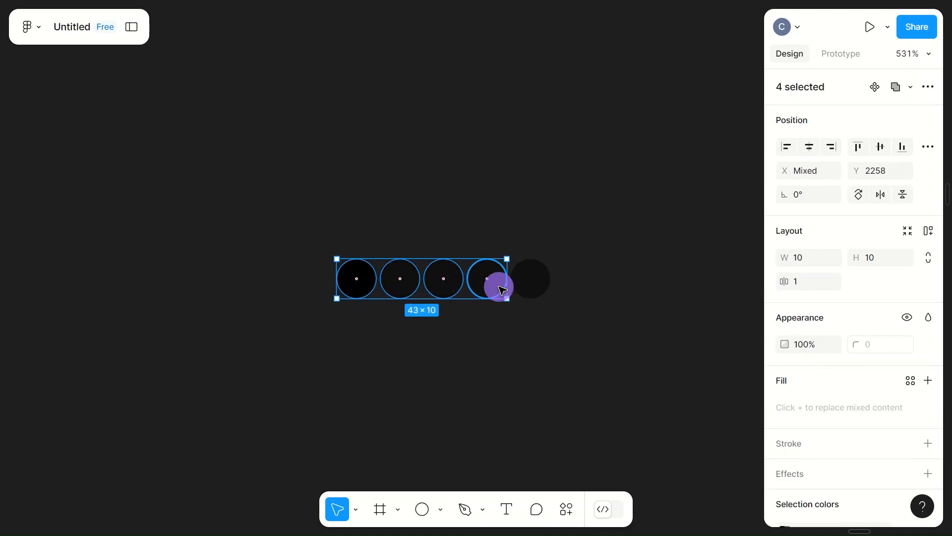
left_click(538, 292, "shift")
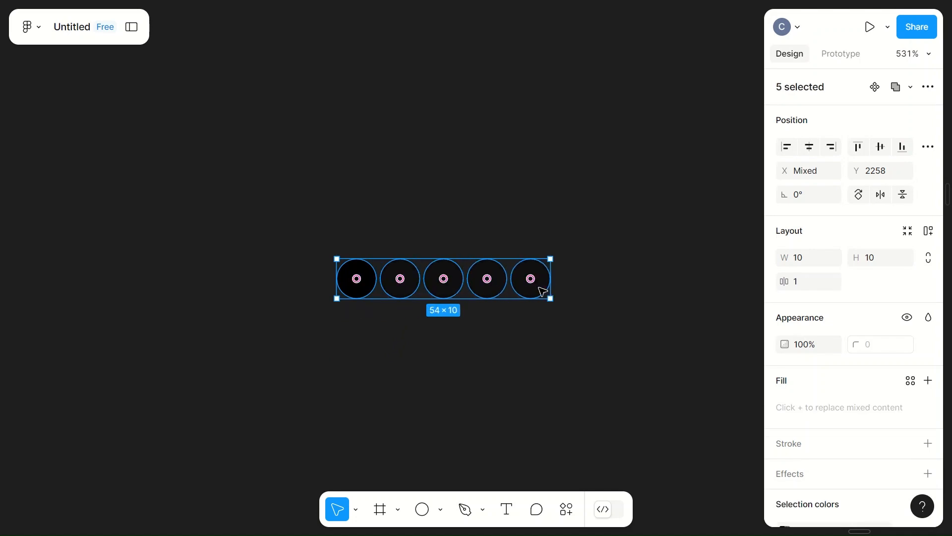
key("ctrl+g")
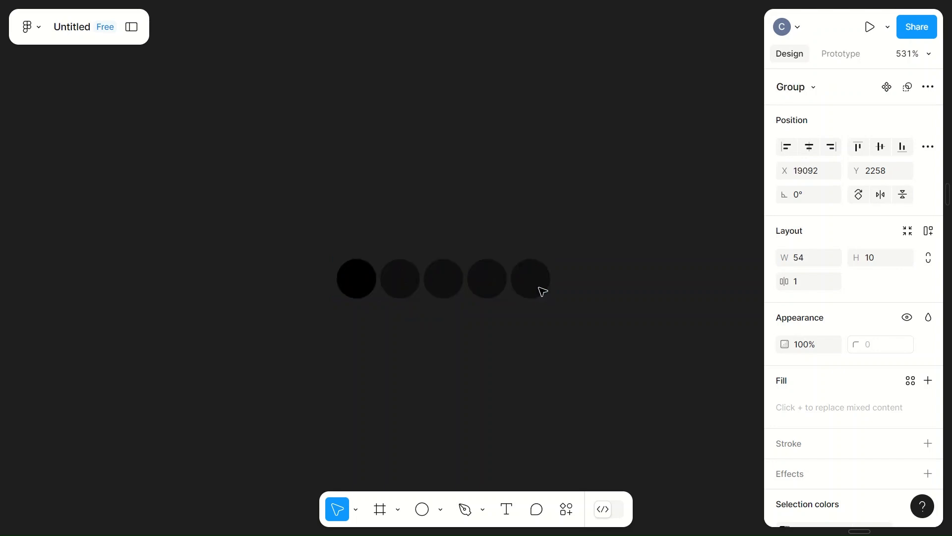
Step: Move the dot indicator group onto the first painting variant, near the middle of its lower edge
left_click(363, 276)
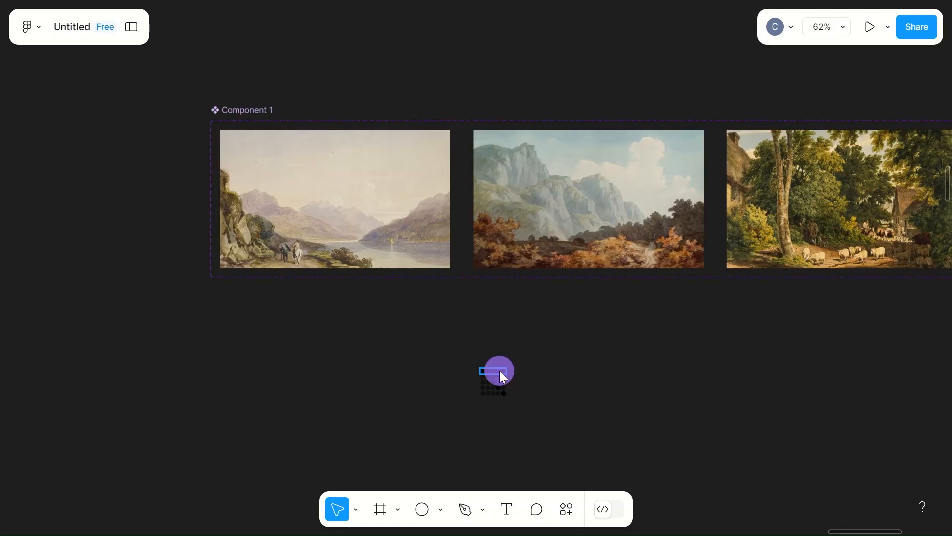
left_click(499, 370)
left_click_drag(492, 369, 336, 263)
scroll(336, 263, "up", 5)
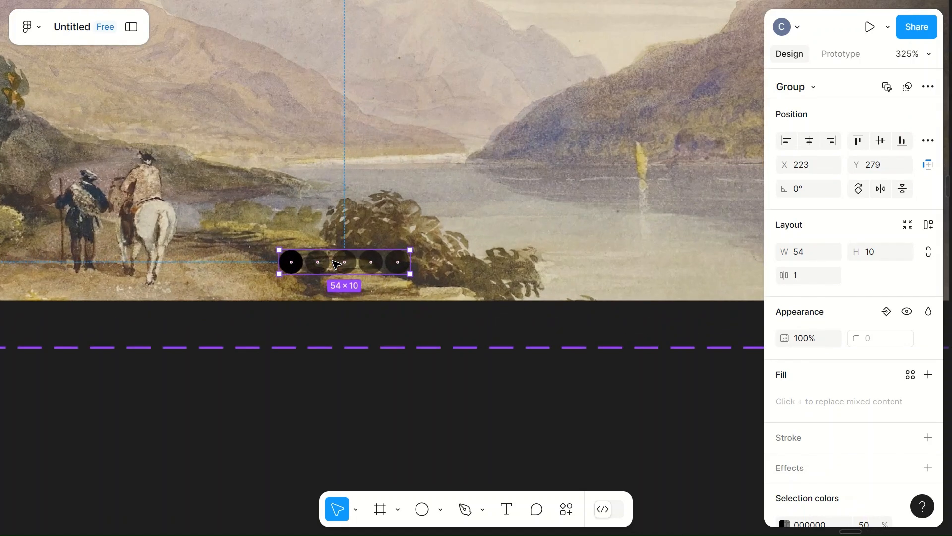
Step: Set the indicator group's position on the first painting to X 222 and Y 285
left_click(810, 164)
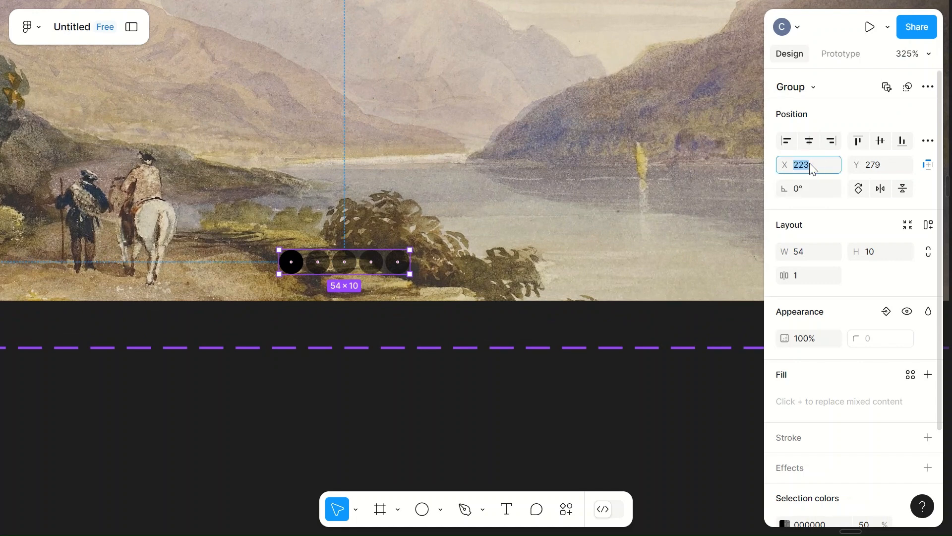
type("222")
left_click(878, 165)
type("2")
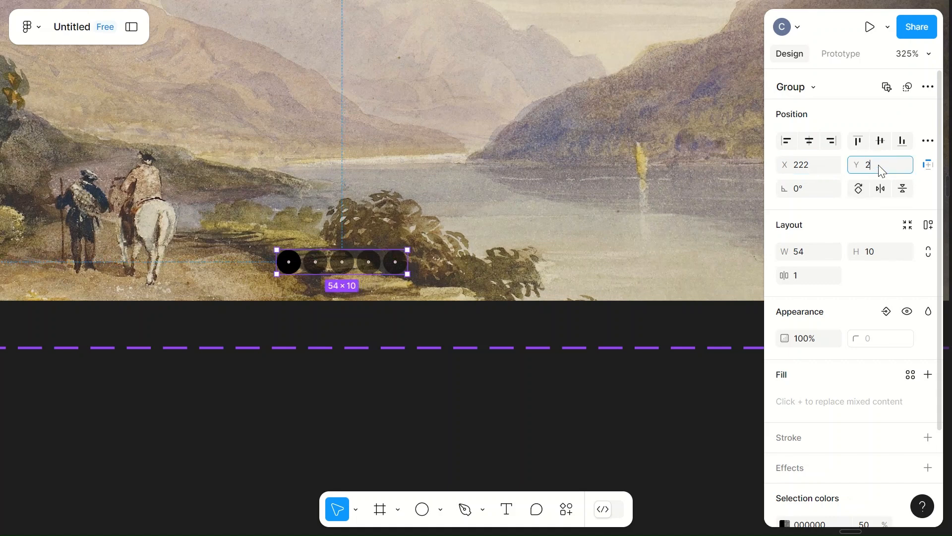
type("85")
left_click(604, 213)
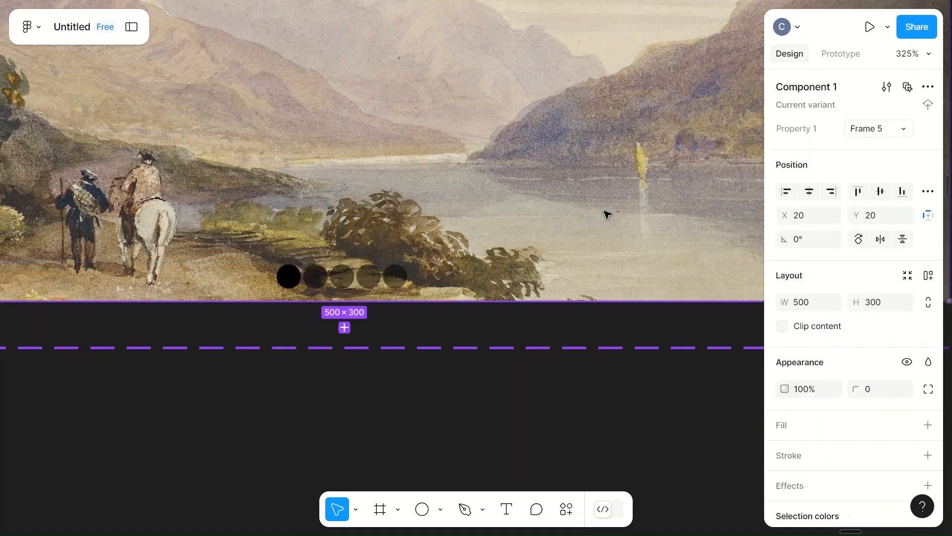
Step: Look over the other painting variants in the component set and the dot rows below them
scroll(604, 213, "down", 5)
scroll(601, 214, "right", 4)
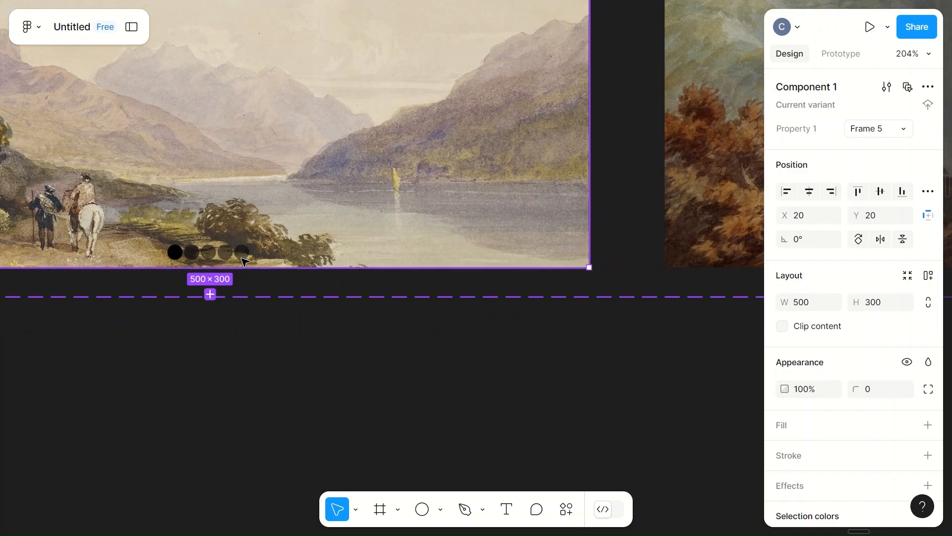
scroll(517, 385, "right", 4)
scroll(516, 385, "down", 6)
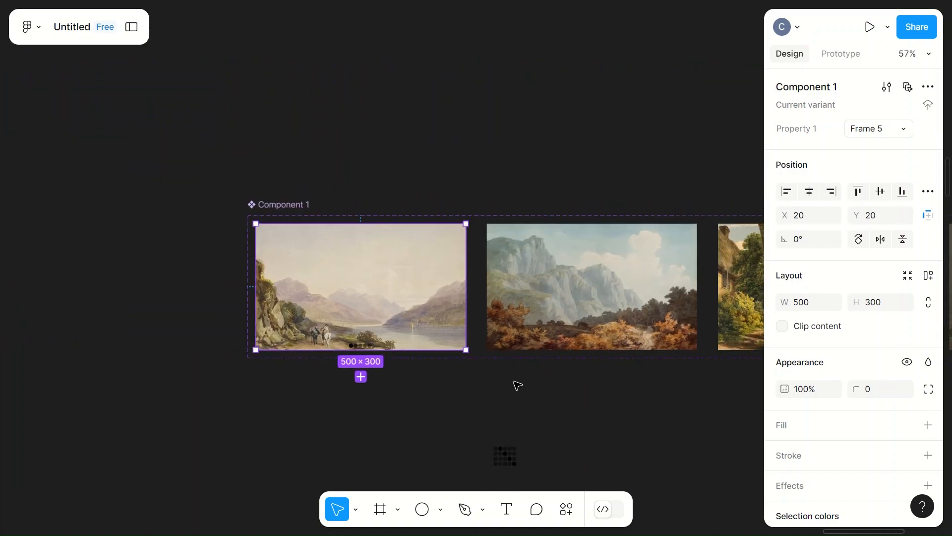
scroll(516, 385, "right", 3)
scroll(516, 385, "up", 5)
scroll(517, 385, "left", 3)
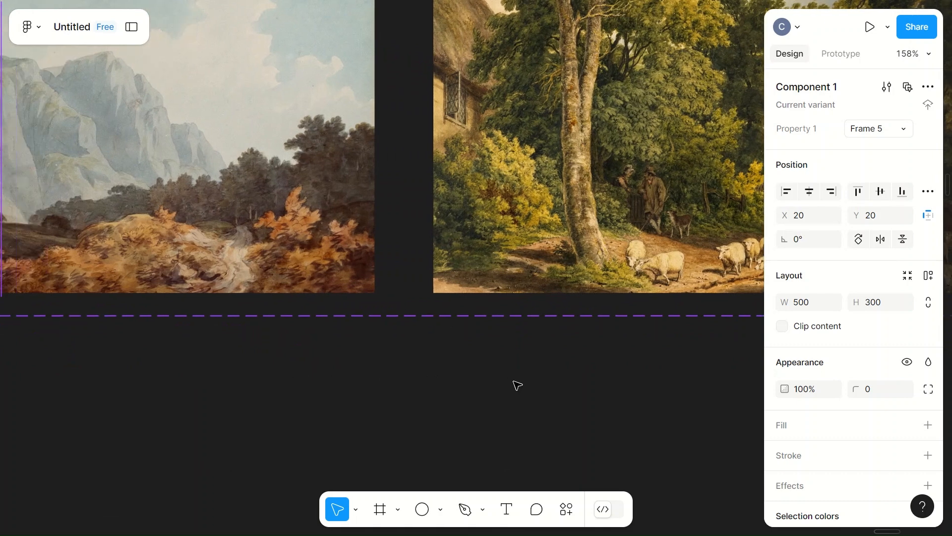
scroll(516, 385, "down", 10)
Step: Add a prototype connection from the first painting variant to the second one
left_click(313, 245)
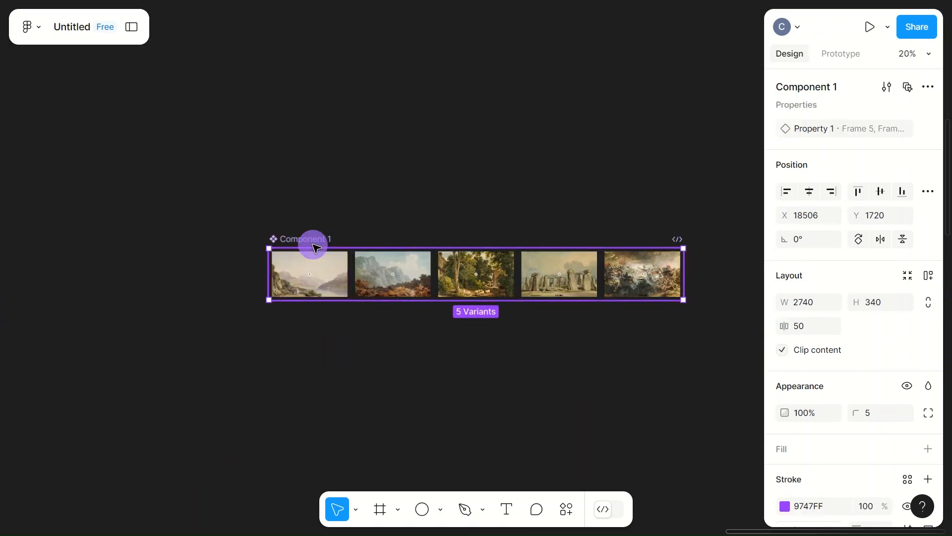
left_click(843, 57)
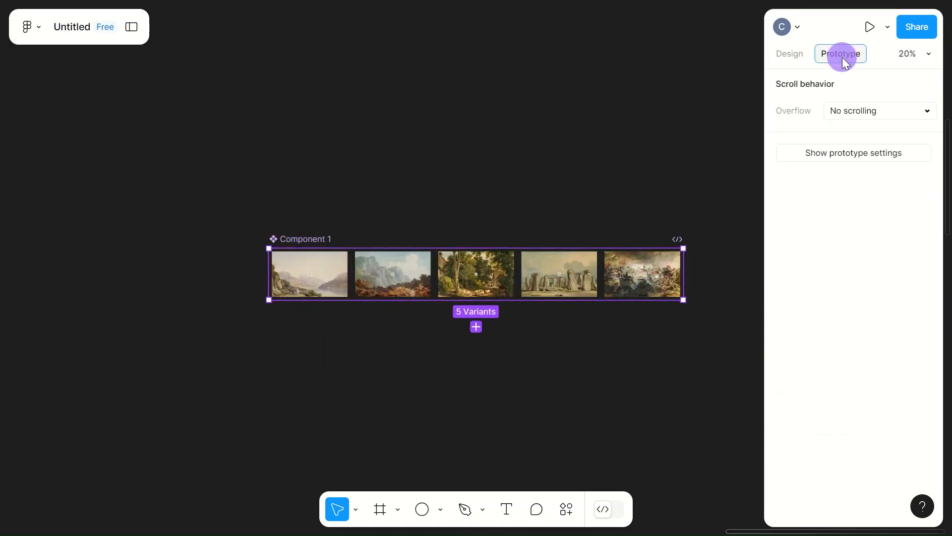
left_click(327, 288)
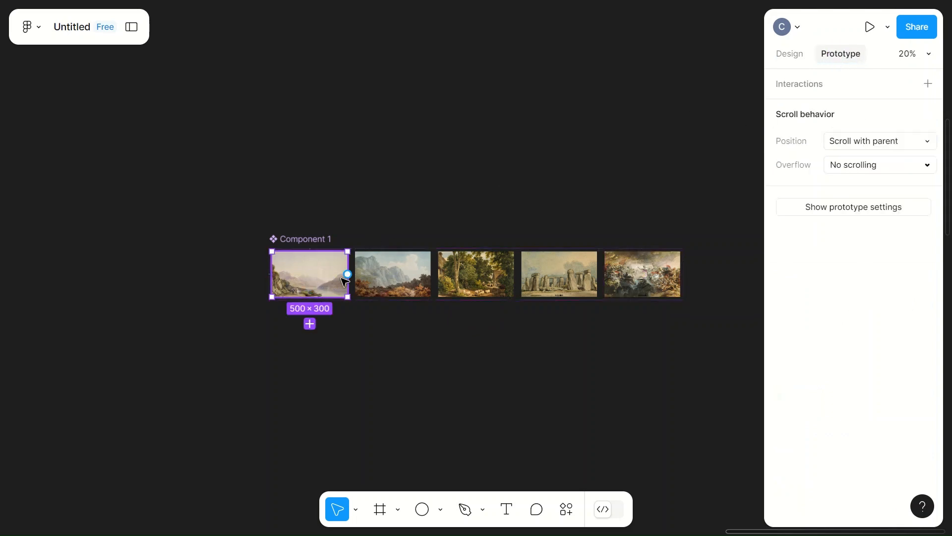
left_click_drag(348, 274, 371, 276)
Step: Set the interaction's trigger to After delay with a delay of 3000 ms
left_click(407, 346)
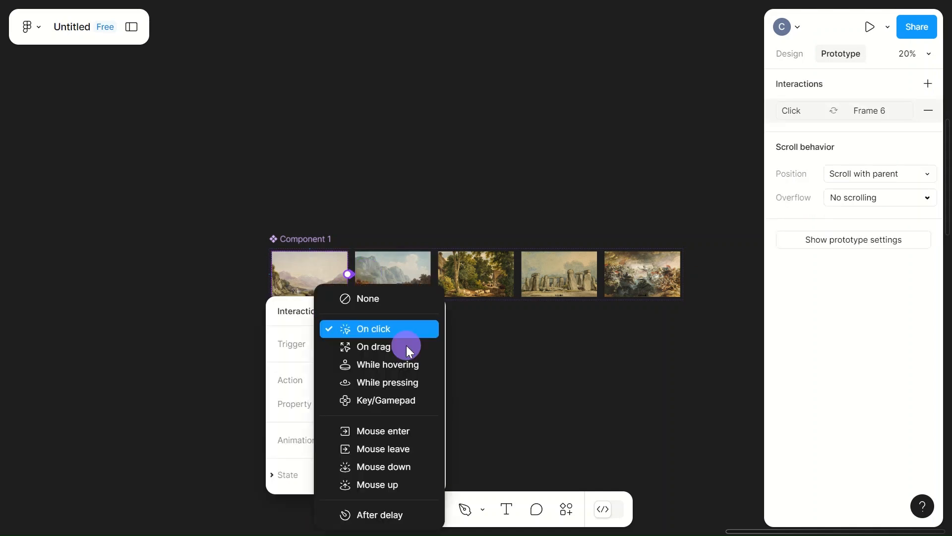
left_click(362, 515)
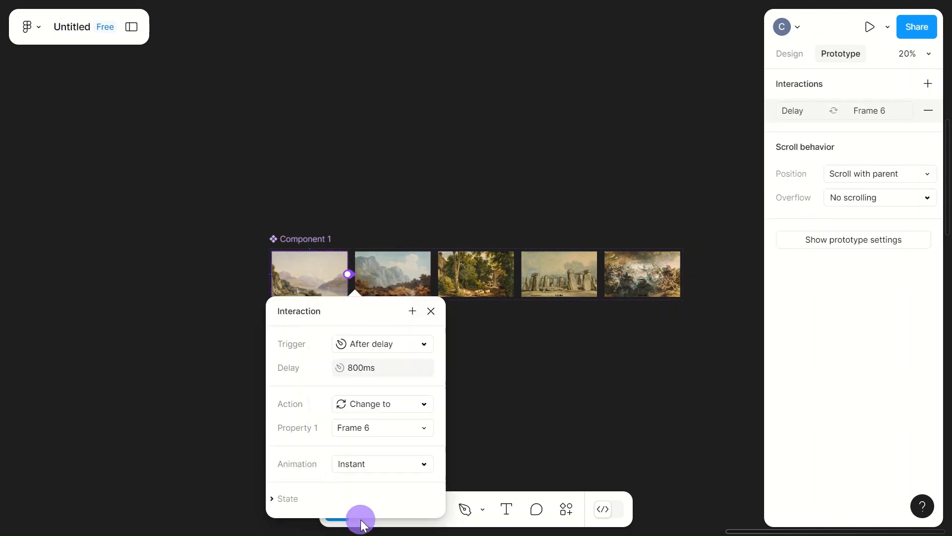
left_click(386, 368)
type("1")
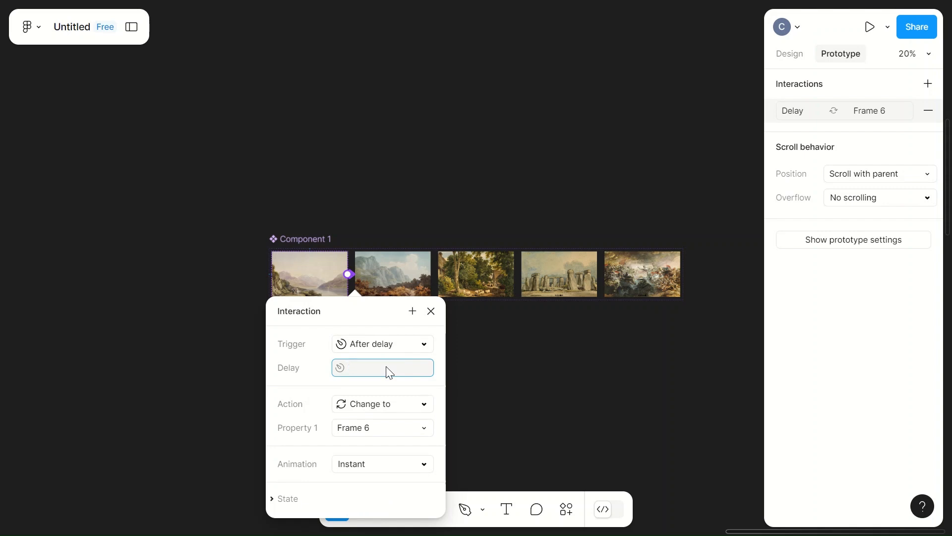
type("3000")
Step: Set the interaction's animation to Smart animate with a duration of 1000 ms
left_click(405, 466)
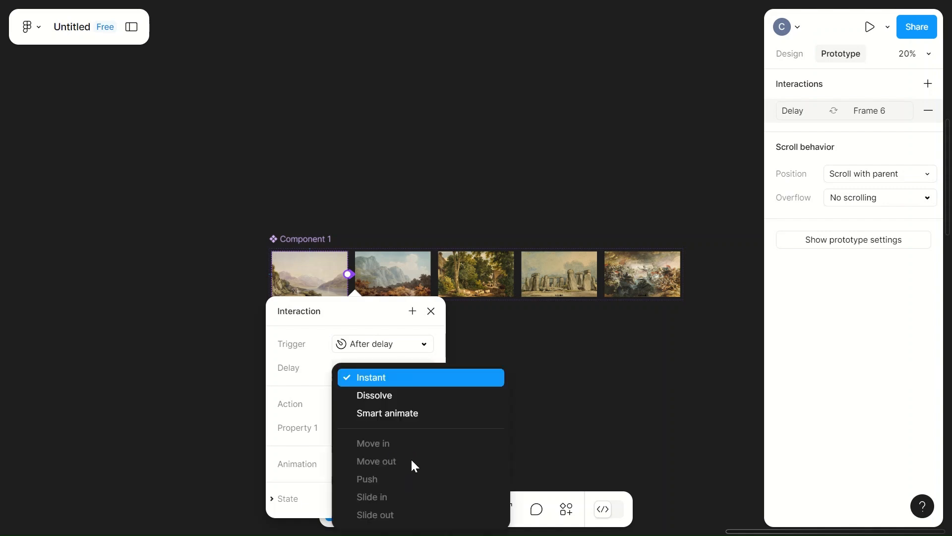
left_click(396, 415)
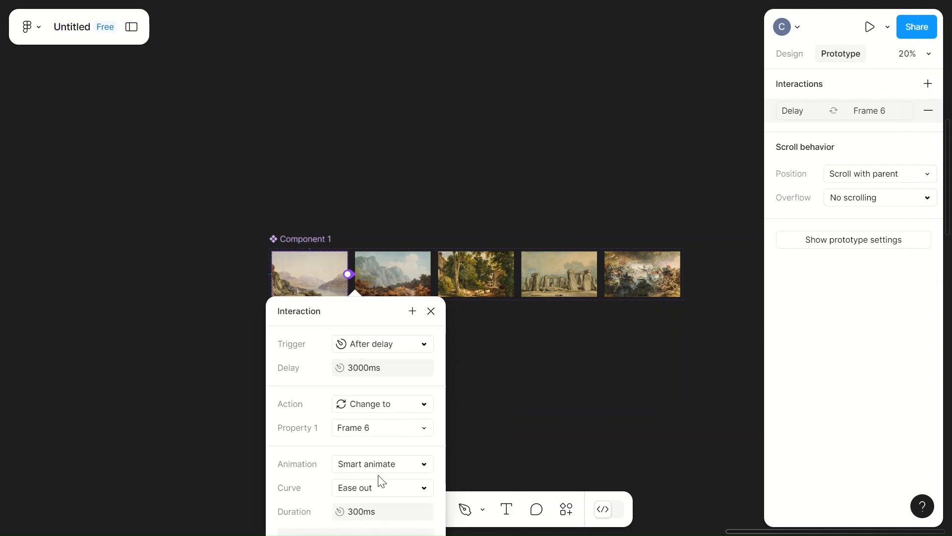
left_click(362, 511)
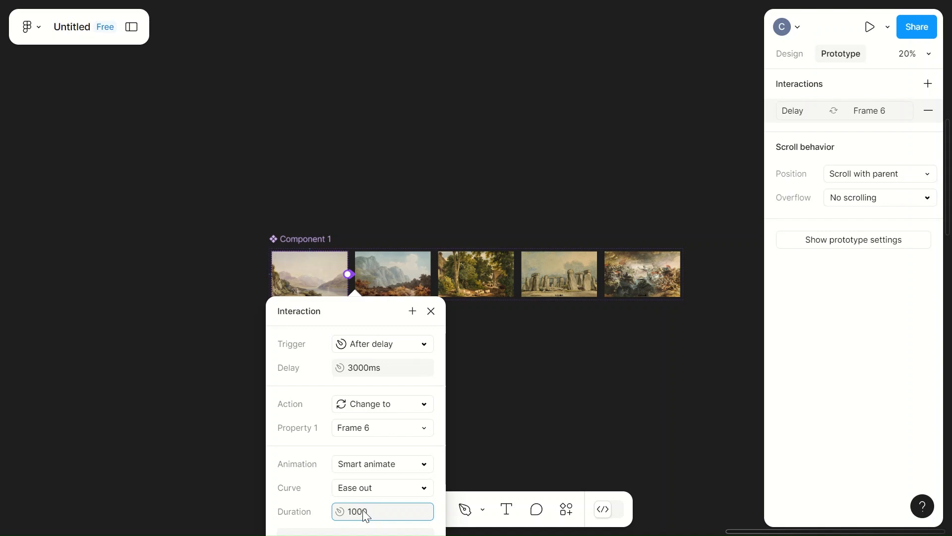
left_click(529, 436)
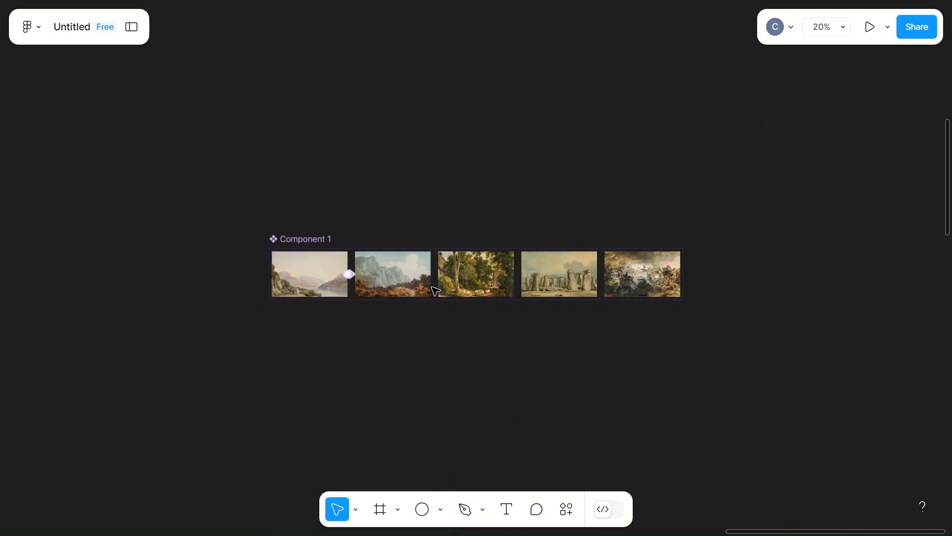
Step: Add a prototype connection from the second painting variant to the third one
left_click_drag(431, 274, 444, 276)
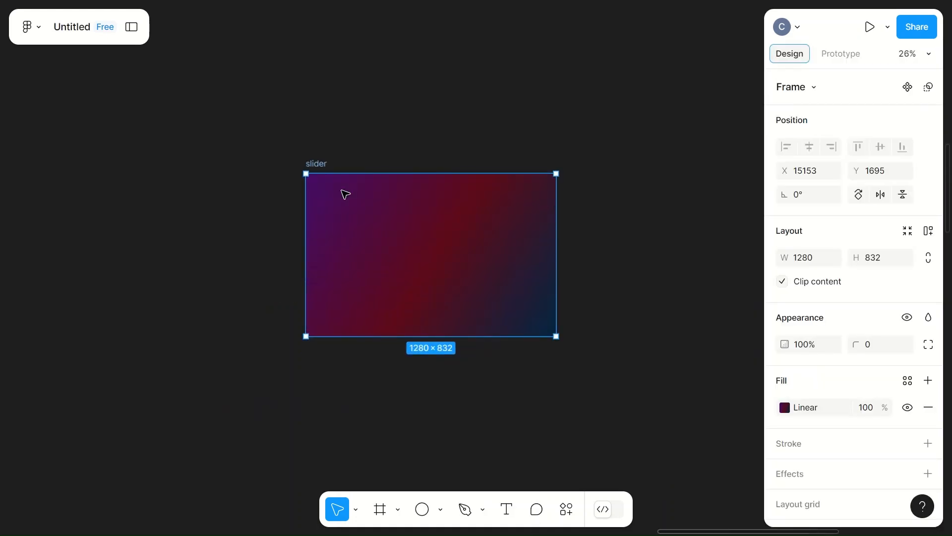
Step: Insert an instance of Component 1 from the local assets and place it in the centre of the slider frame
left_click(133, 28)
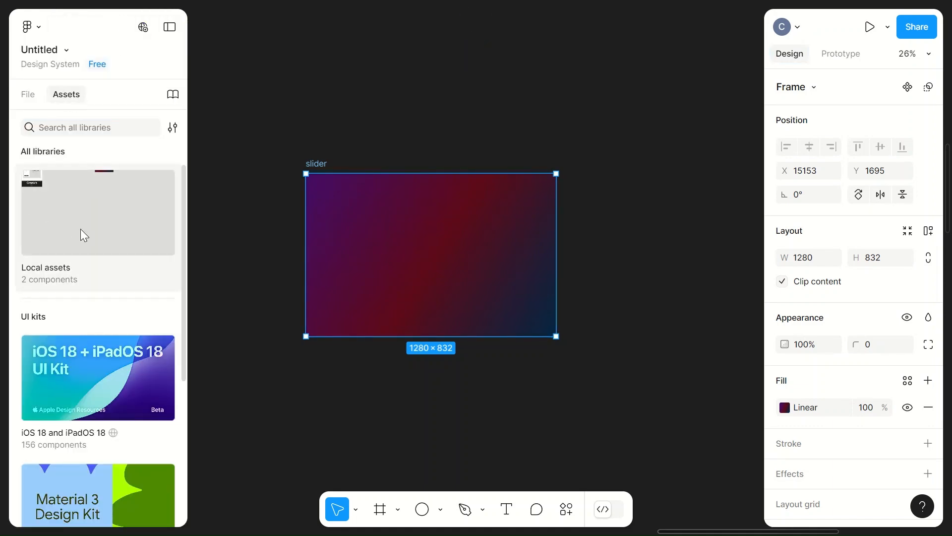
left_click(135, 224)
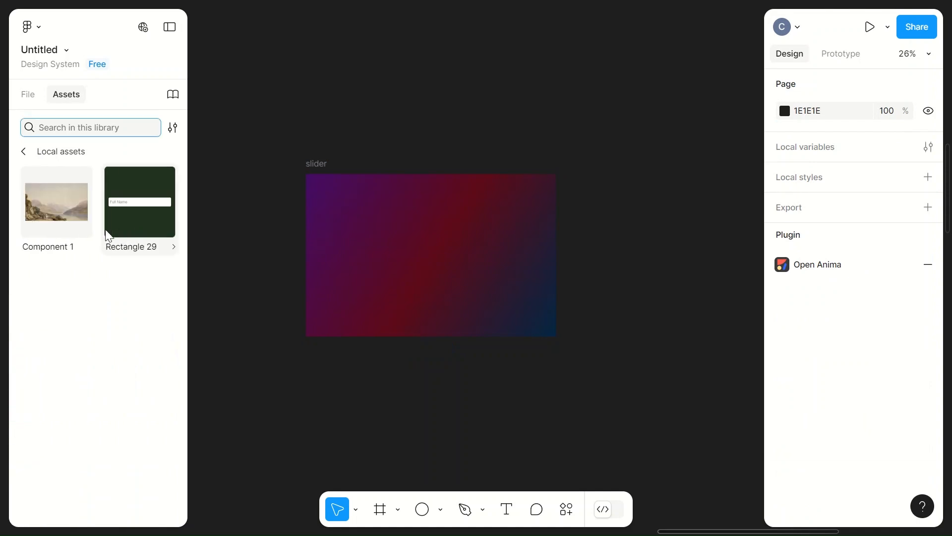
left_click(39, 232)
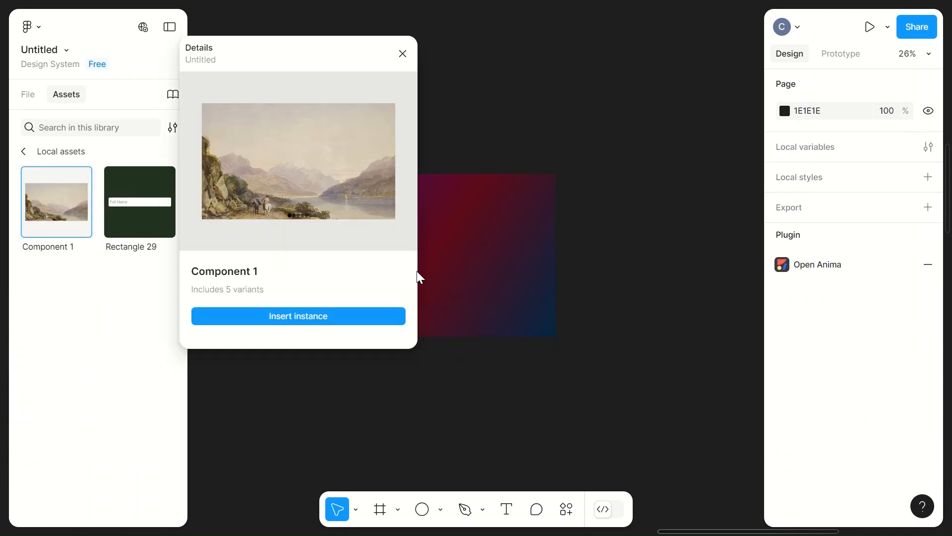
left_click(300, 317)
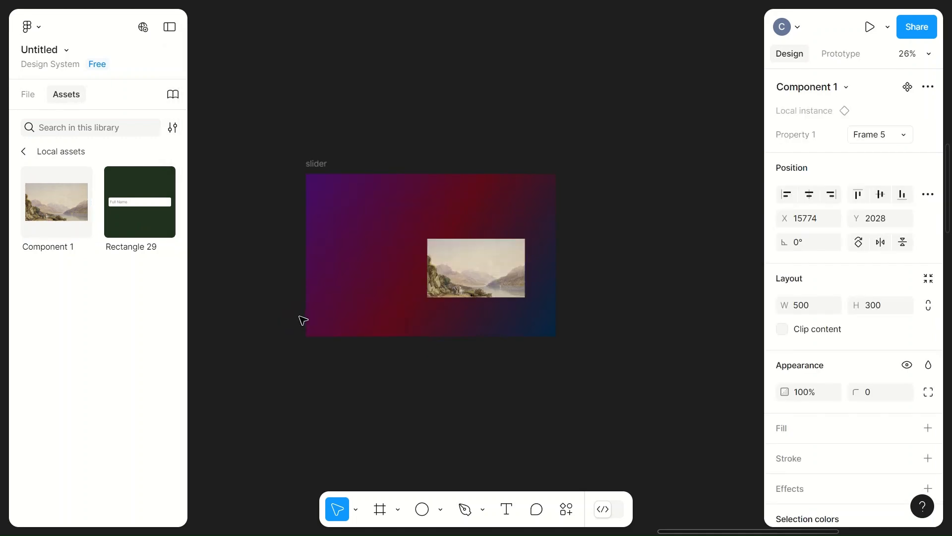
left_click(487, 256)
left_click_drag(489, 258, 443, 245)
Step: Select the slider frame and present it as a prototype
left_click(526, 256)
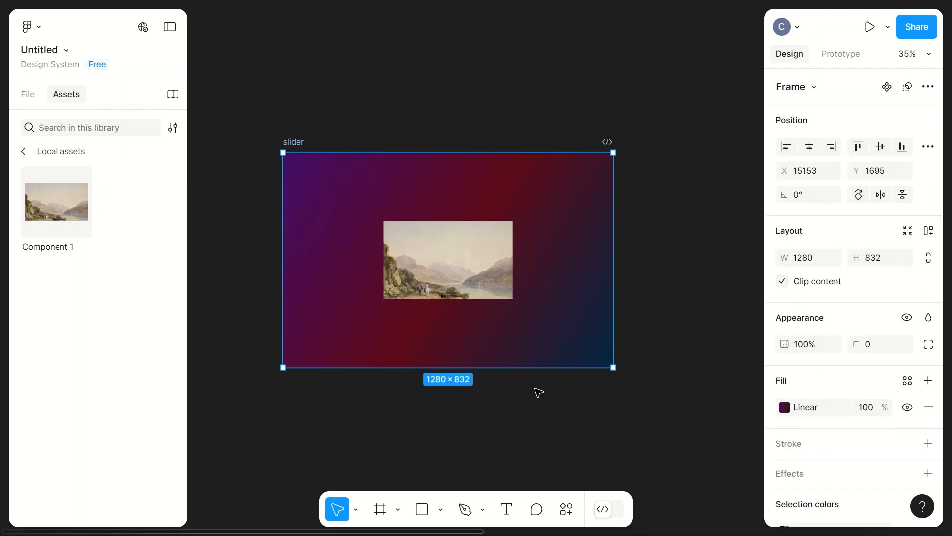
left_click(871, 27)
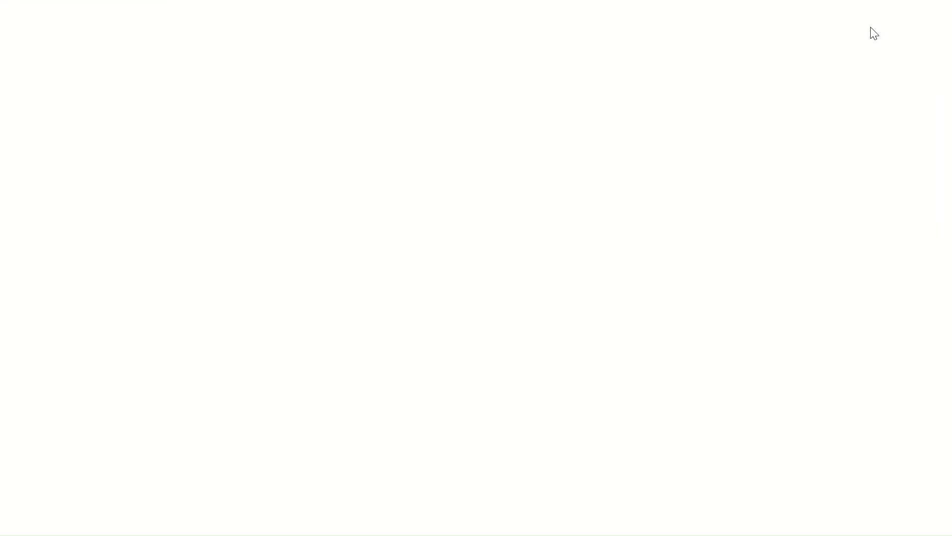